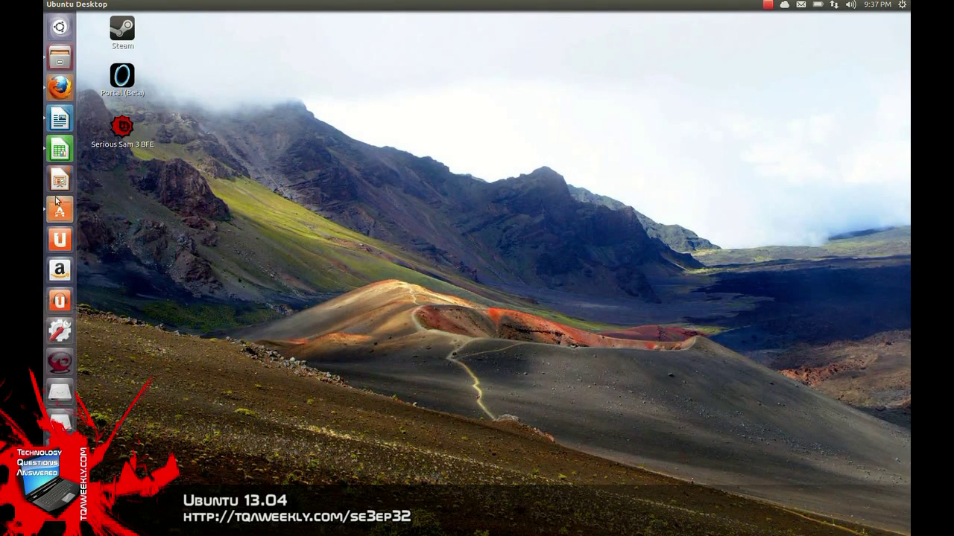
# Launch Writer and Calc, snap Calc to the right half and Writer left, then minimize both.
pyautogui.click(65, 125)
pyautogui.click(59, 150)
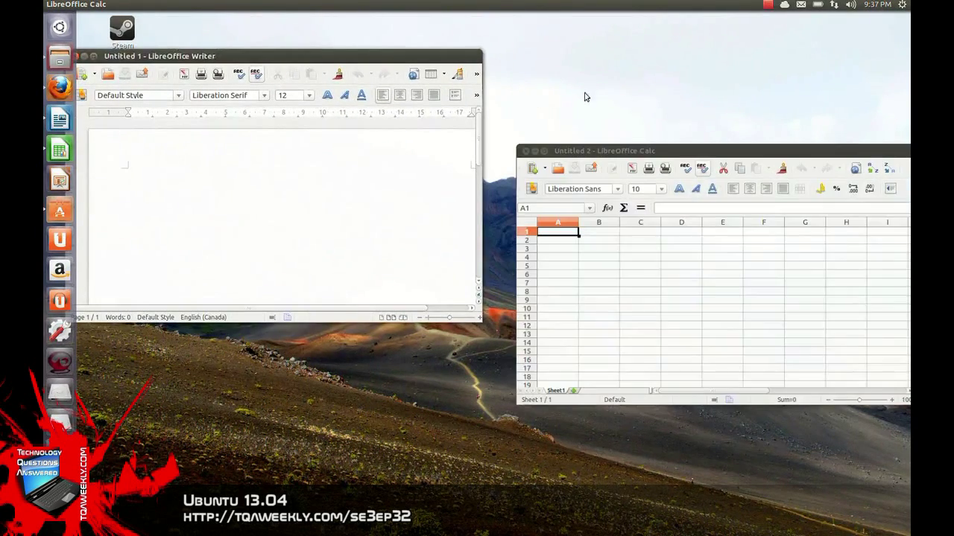
pyautogui.moveTo(656, 147); pyautogui.dragTo(908, 178)
pyautogui.moveTo(354, 56); pyautogui.dragTo(29, 149)
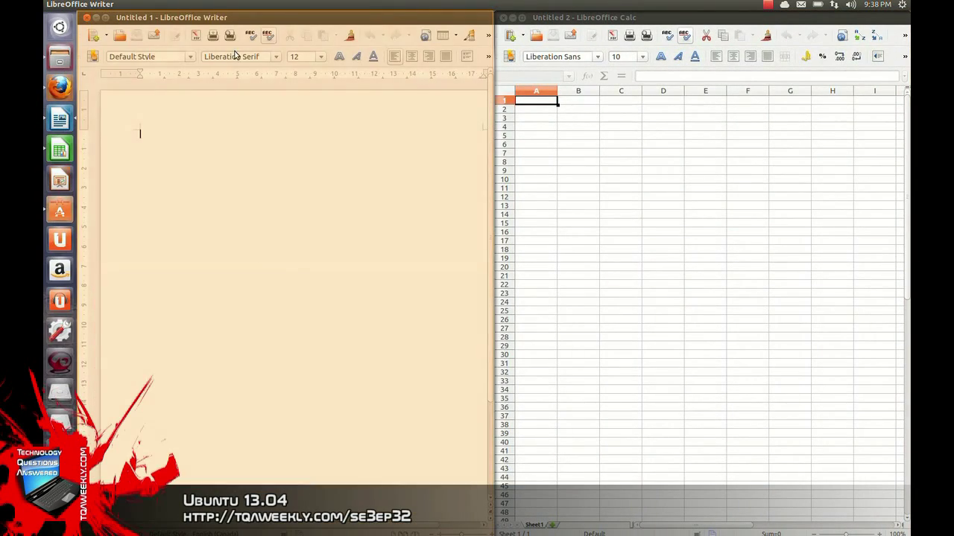
pyautogui.click(96, 18)
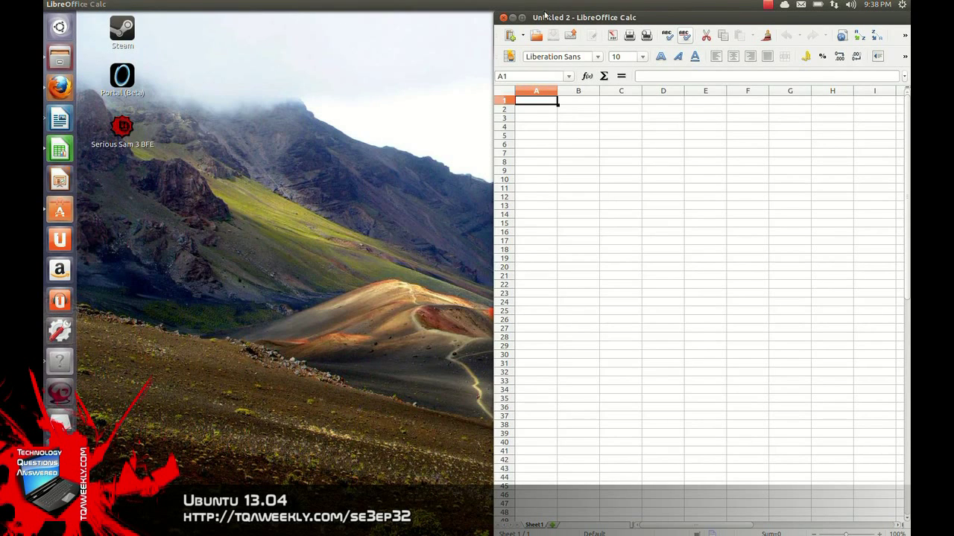
pyautogui.click(512, 16)
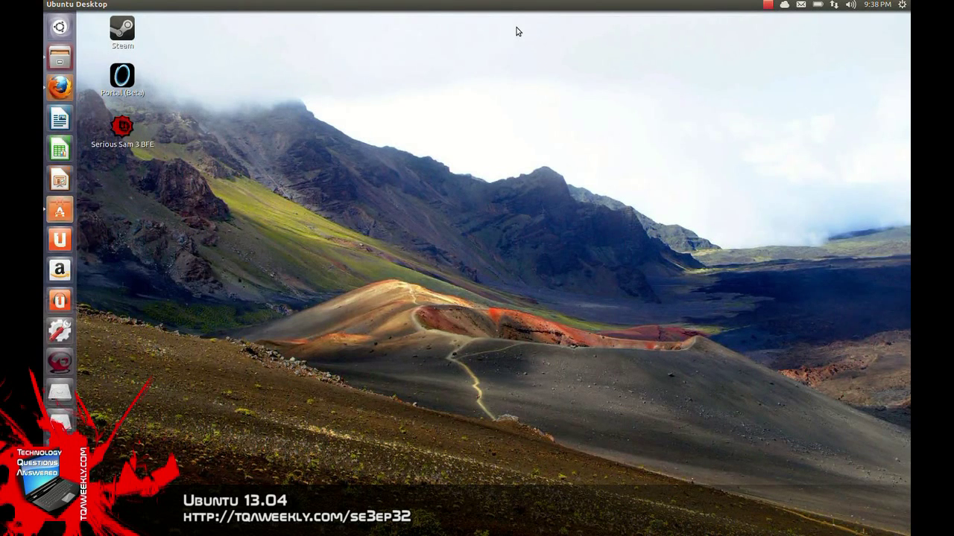
pyautogui.click(59, 27)
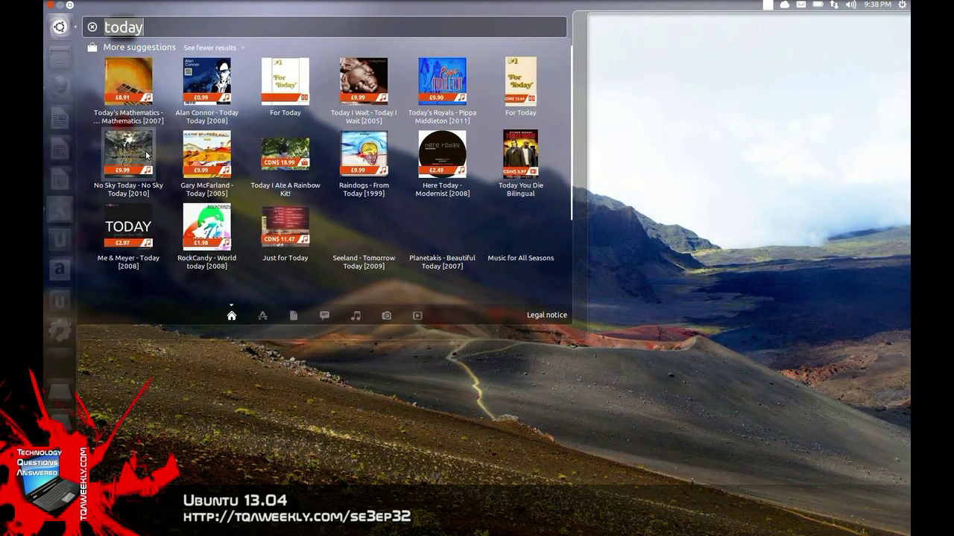
pyautogui.click(147, 155)
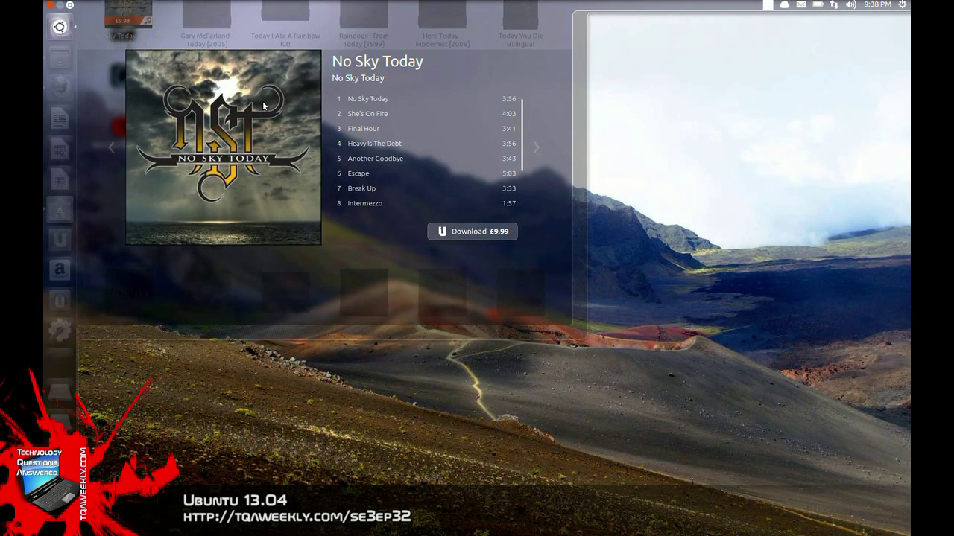
pyautogui.click(50, 8)
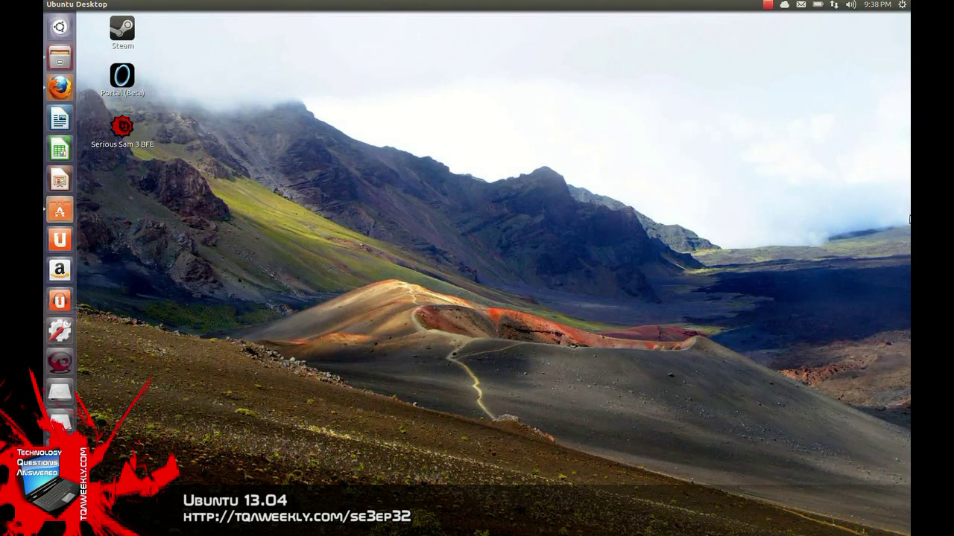
pyautogui.click(901, 6)
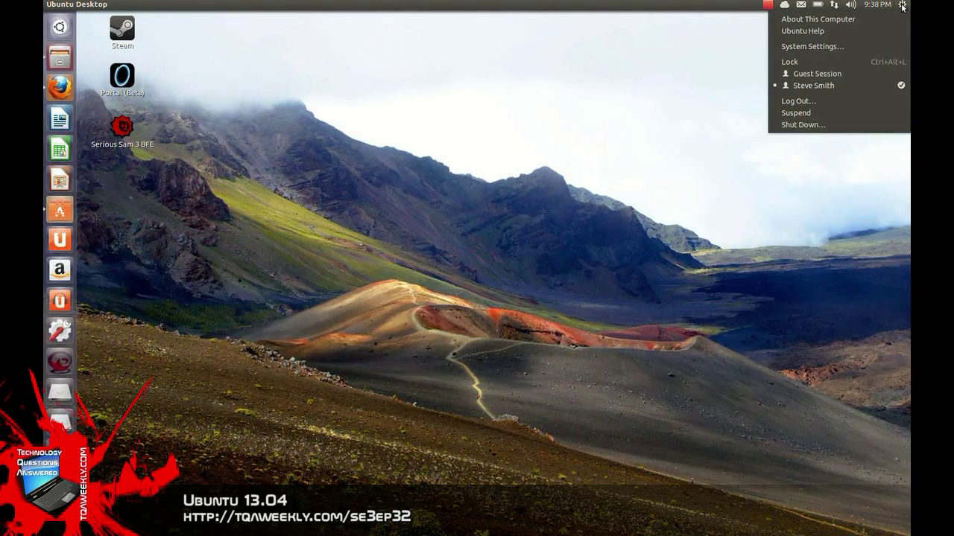
pyautogui.click(854, 122)
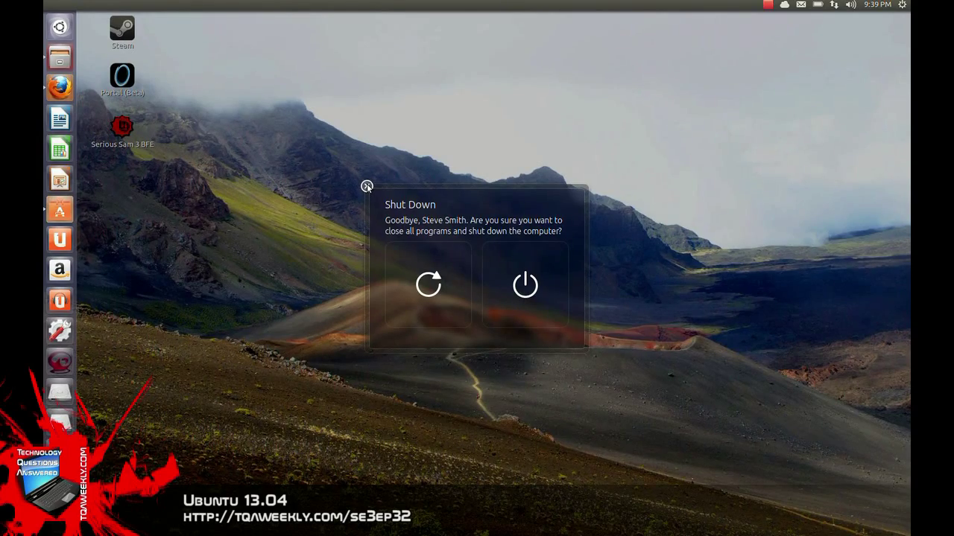
pyautogui.click(366, 186)
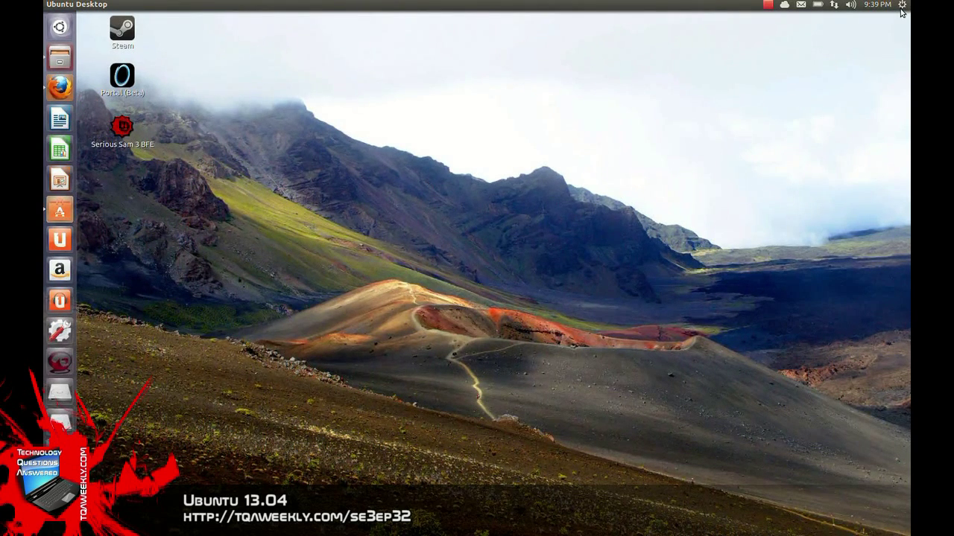
# In Online Accounts, switch off Facebook's Photos search, Empathy and Shotwell integrations.
pyautogui.click(901, 6)
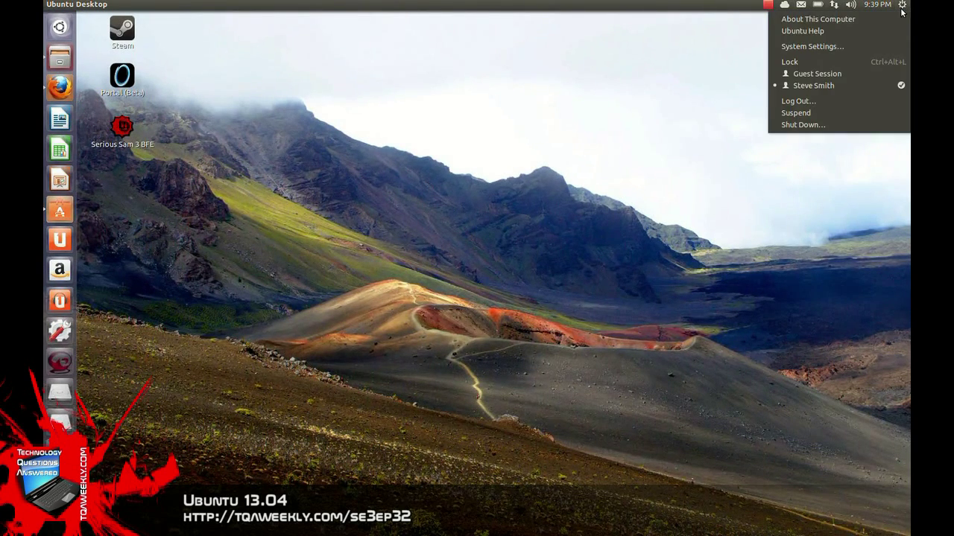
pyautogui.click(866, 43)
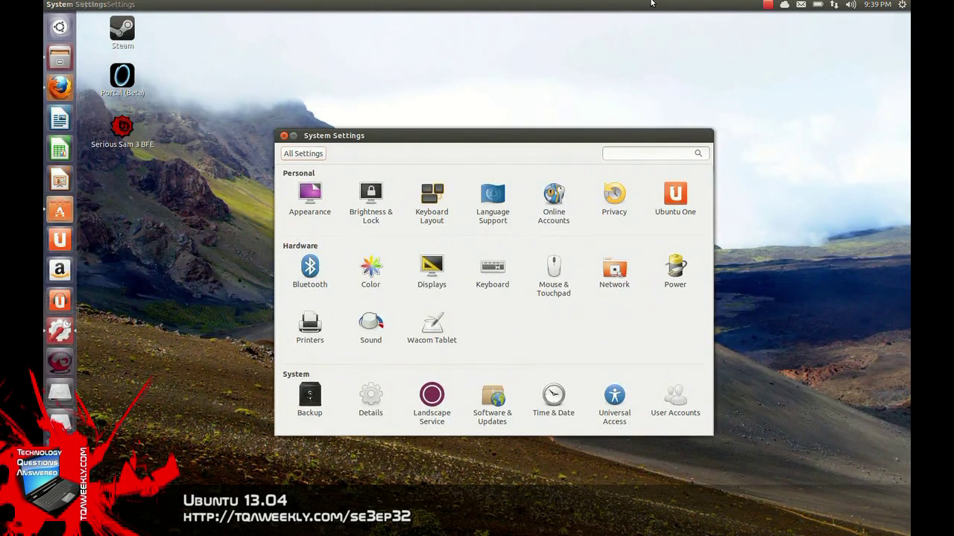
pyautogui.click(565, 195)
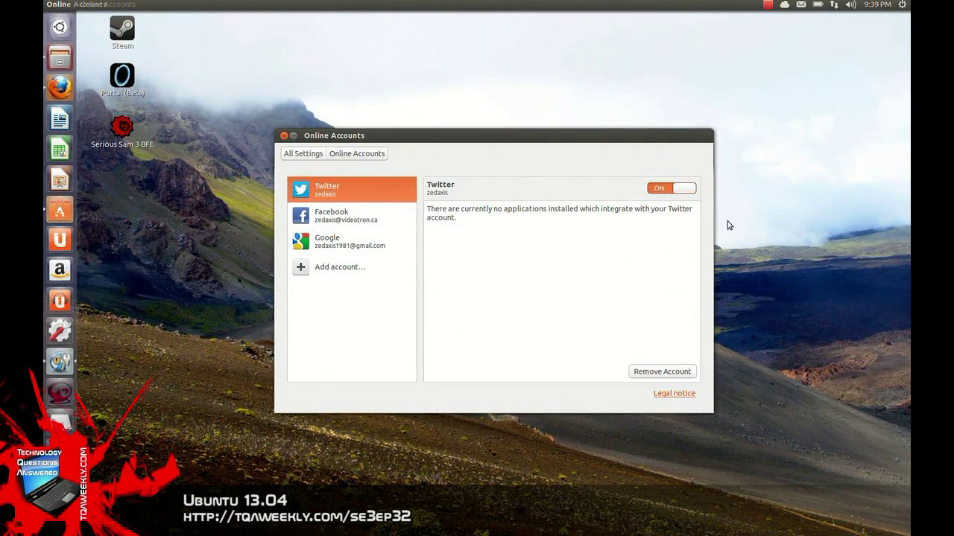
pyautogui.click(350, 219)
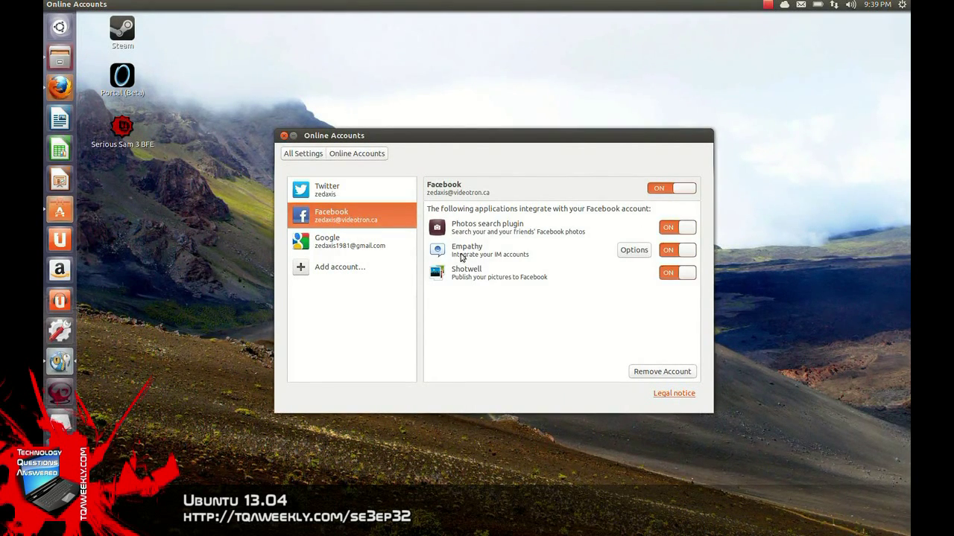
pyautogui.click(673, 229)
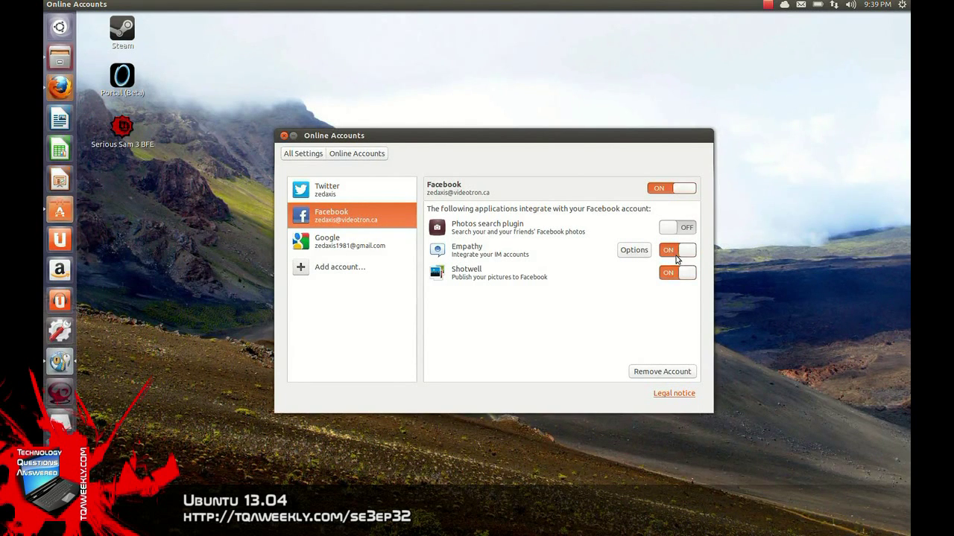
pyautogui.click(678, 251)
pyautogui.click(679, 274)
# Switch off Google's Photos, Google Drive, Shotwell and Empathy integrations, then return to All Settings.
pyautogui.click(345, 252)
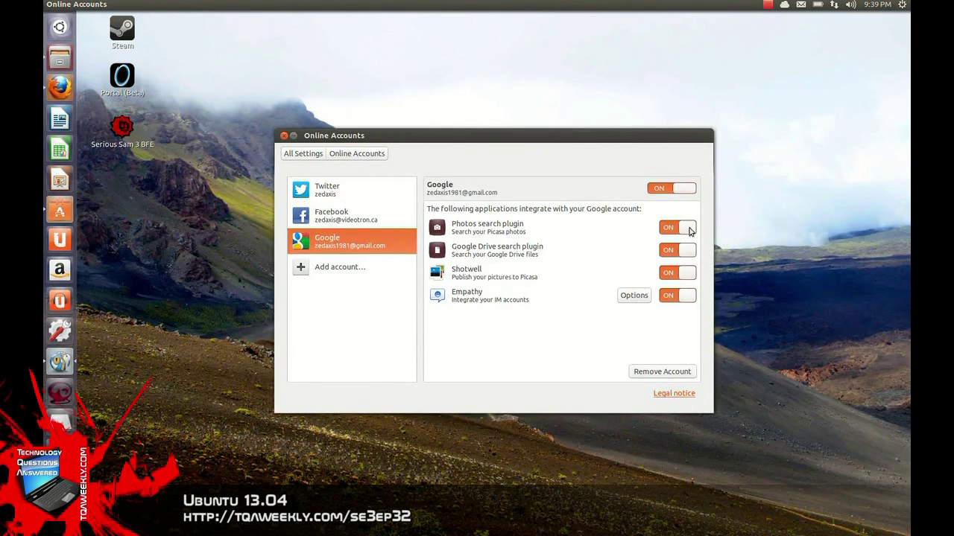
pyautogui.click(678, 233)
pyautogui.click(674, 254)
pyautogui.click(674, 274)
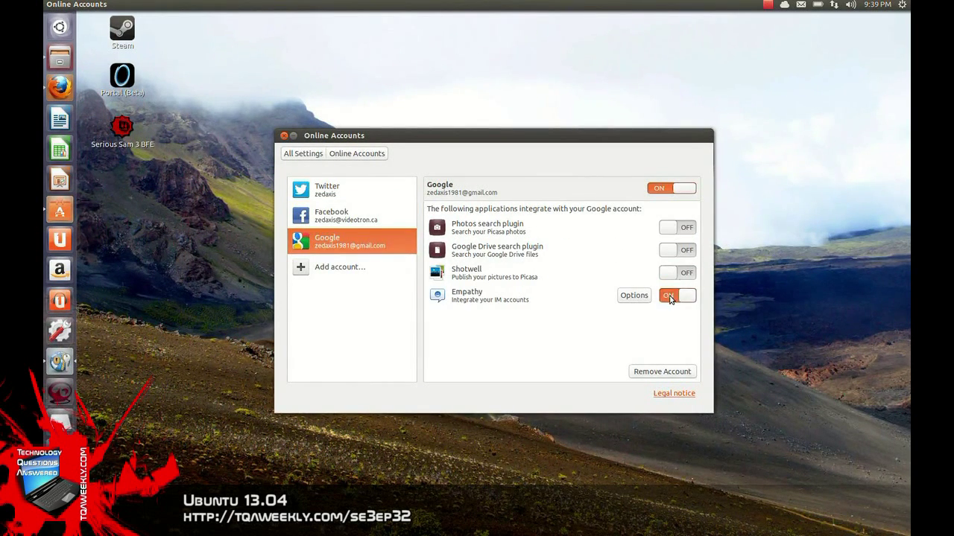
pyautogui.click(672, 298)
pyautogui.click(310, 157)
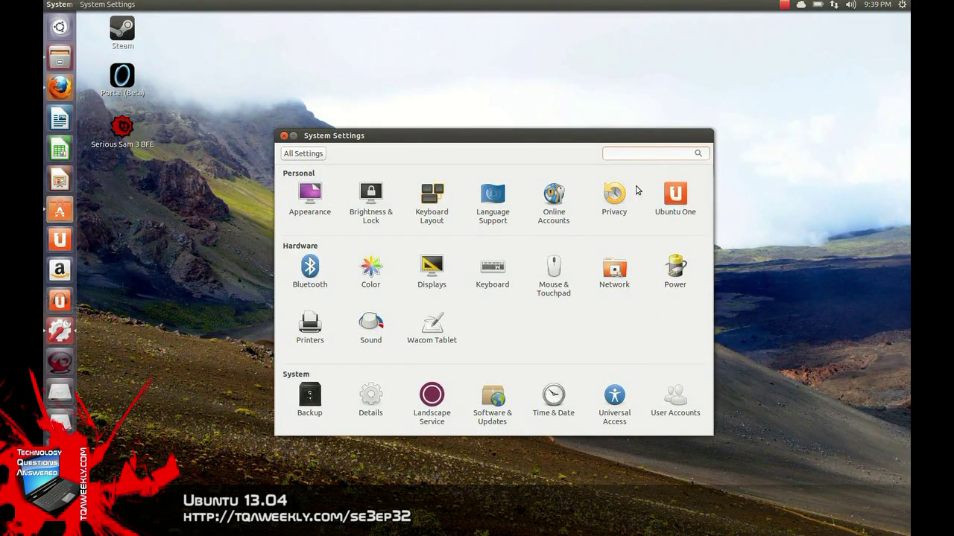
# In Privacy, turn off Record Activity and Include online search results.
pyautogui.click(613, 196)
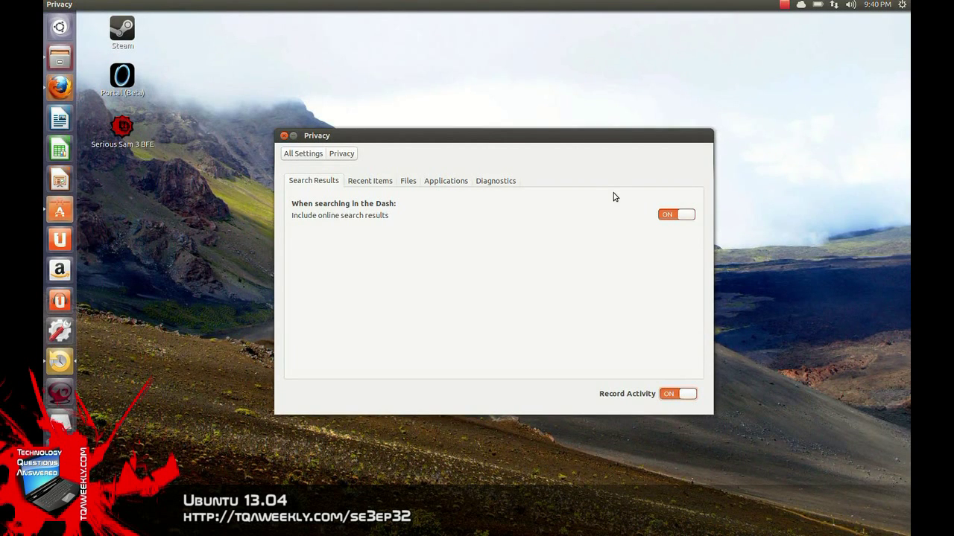
pyautogui.click(671, 398)
pyautogui.click(673, 215)
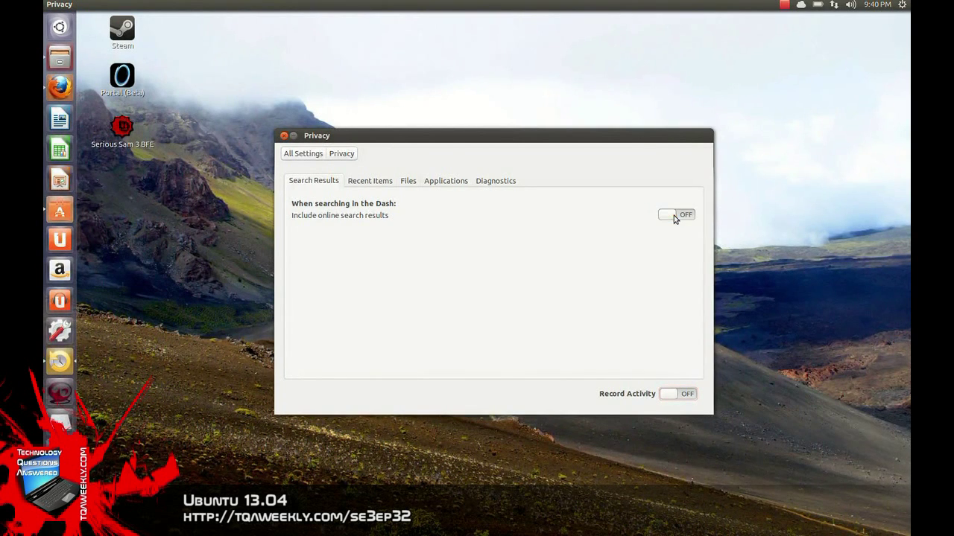
# Look through the Recent Items, Files and Applications privacy options unchanged, then close System Settings.
pyautogui.click(387, 183)
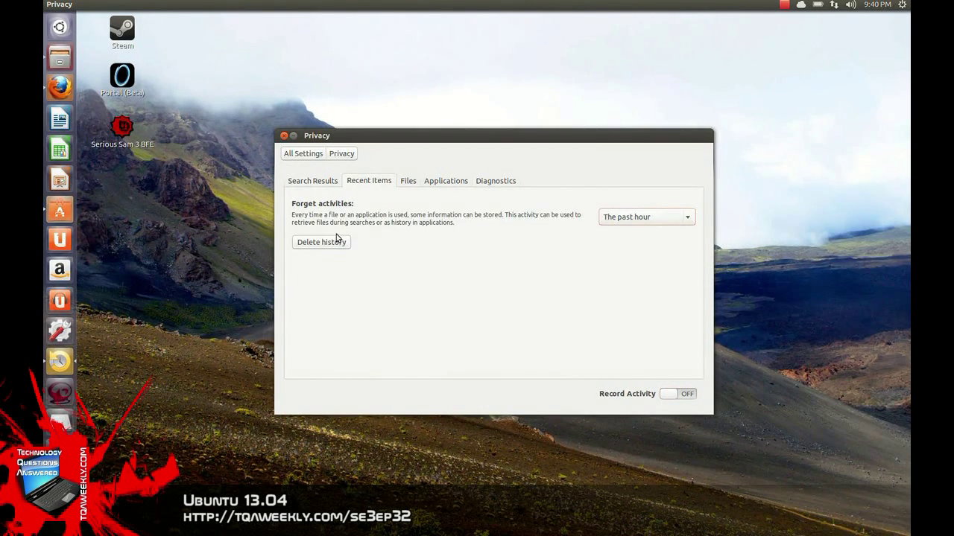
pyautogui.click(653, 219)
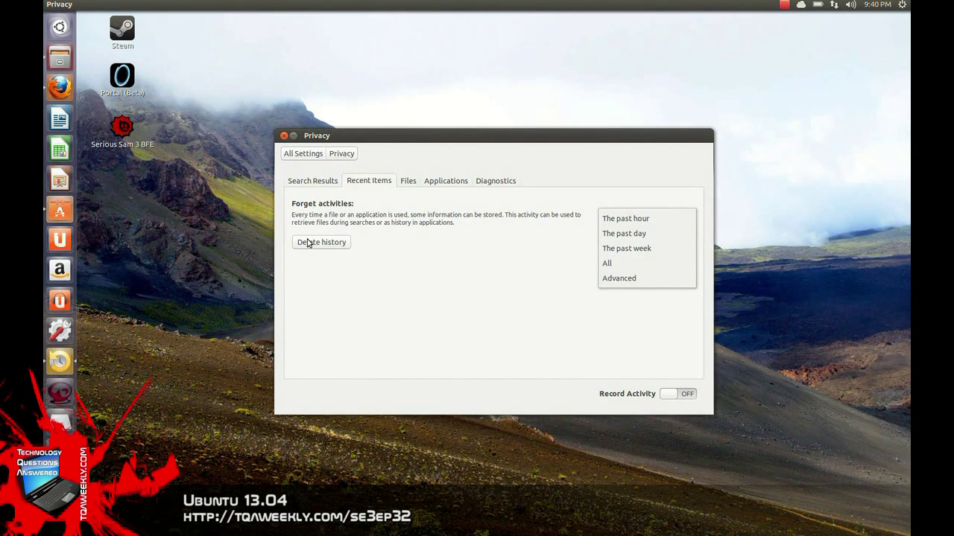
pyautogui.click(415, 184)
pyautogui.click(412, 187)
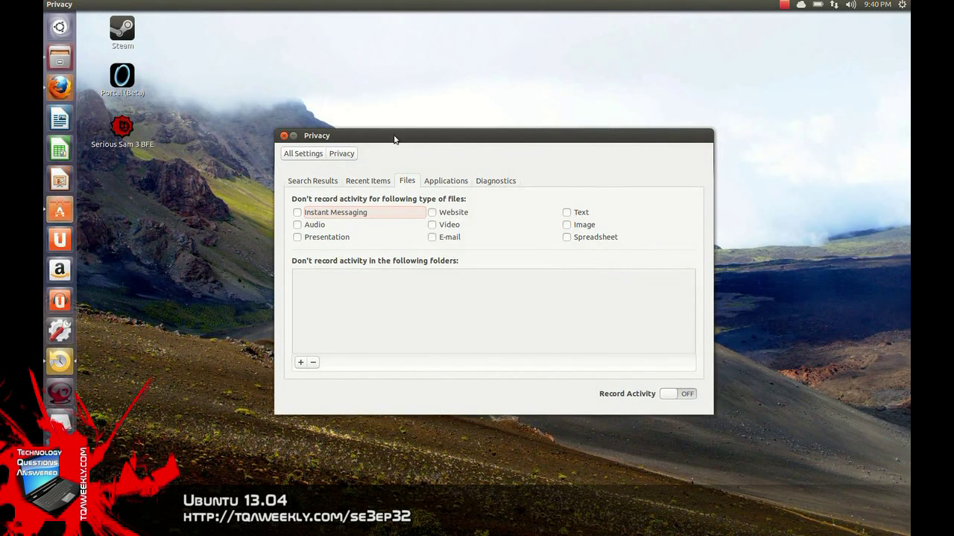
pyautogui.click(446, 181)
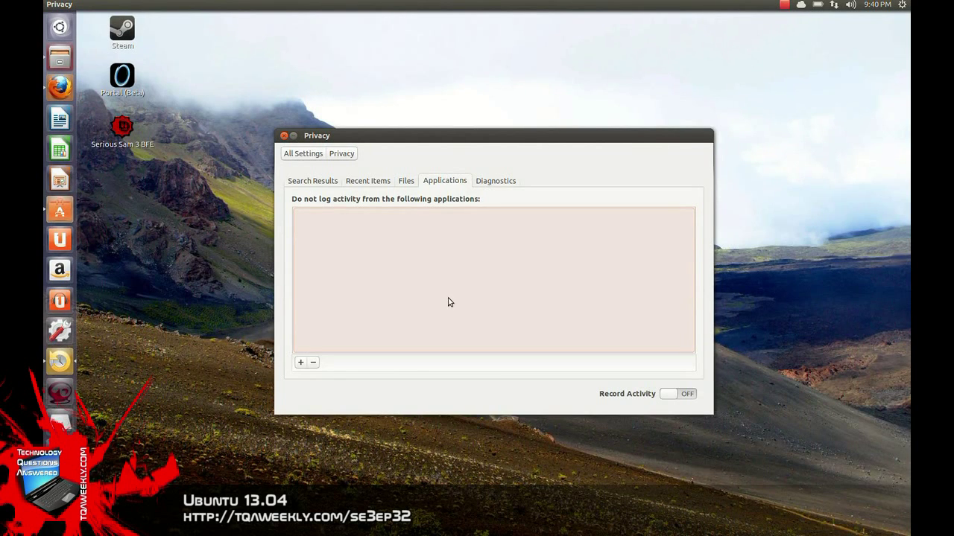
pyautogui.click(301, 187)
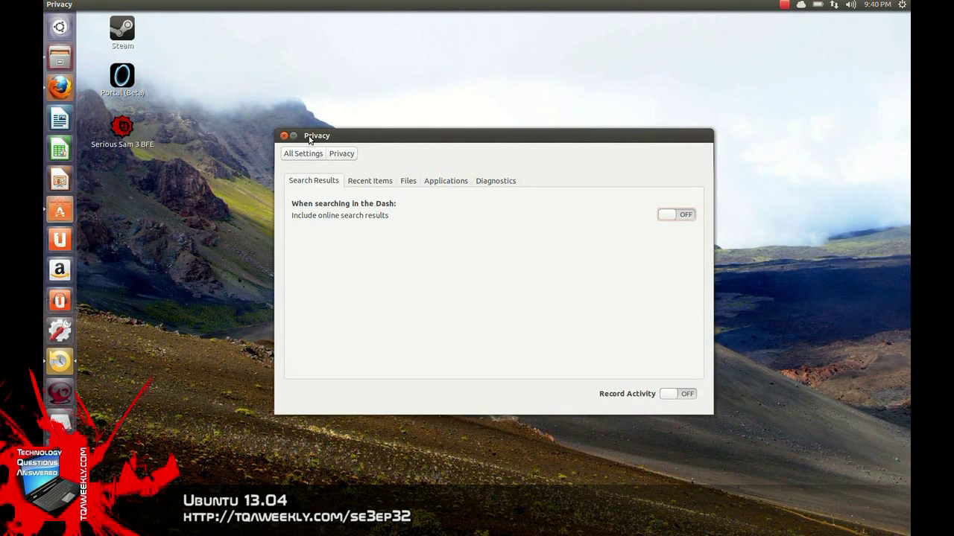
pyautogui.click(284, 137)
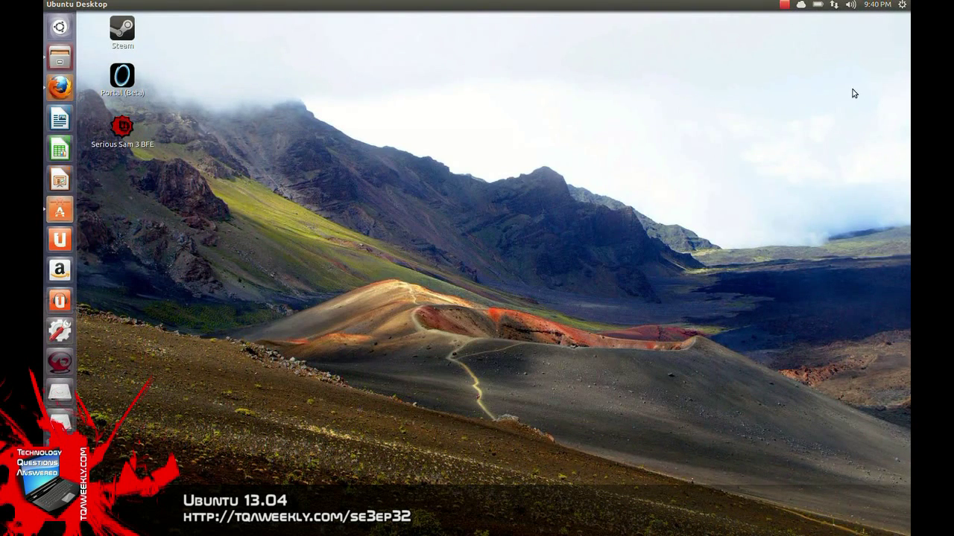
pyautogui.click(800, 6)
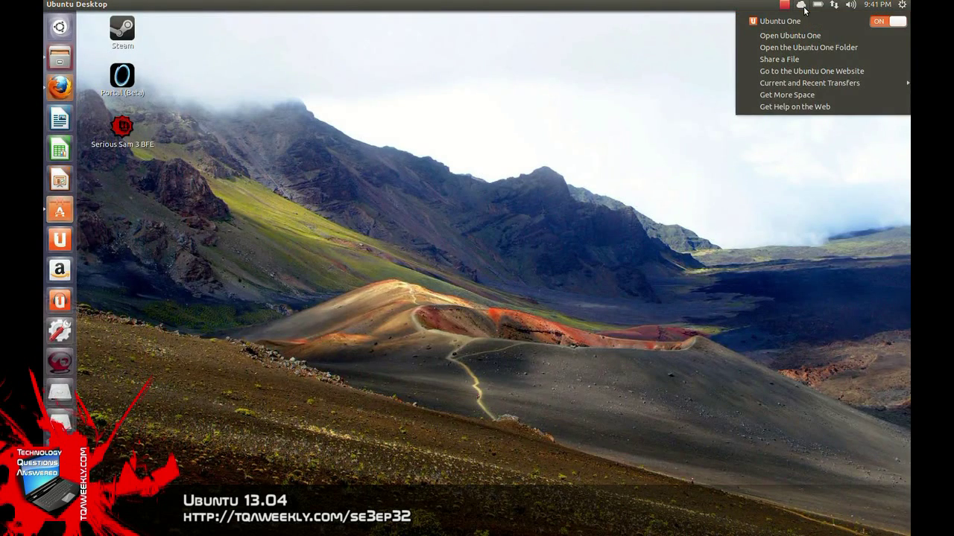
pyautogui.click(804, 8)
pyautogui.click(804, 8)
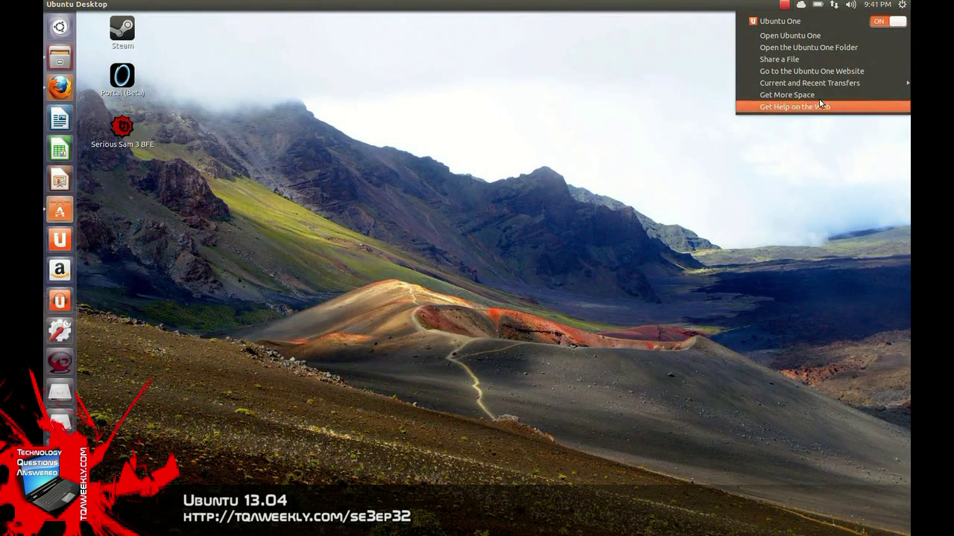
pyautogui.click(601, 70)
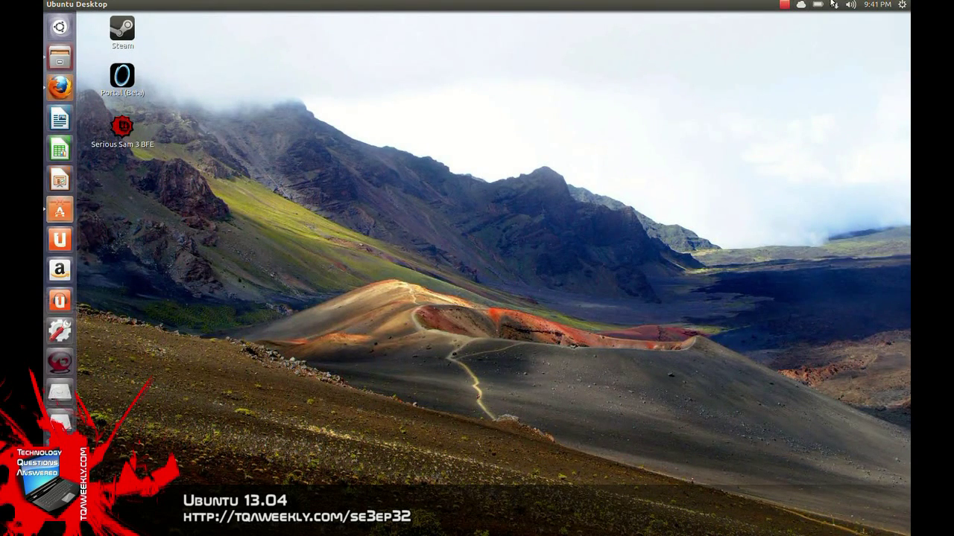